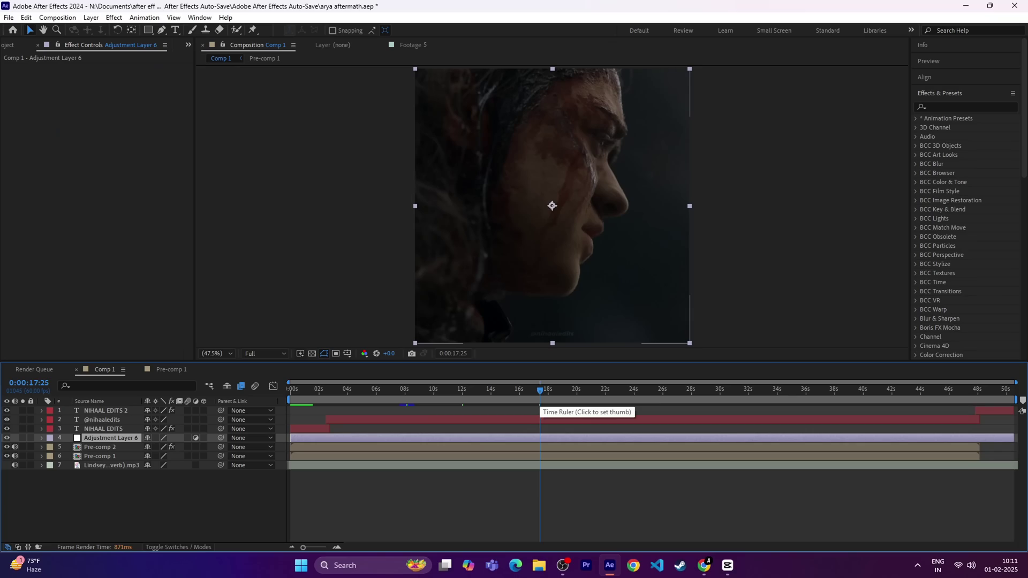
# Step: Move the playhead to the 8-second mark and create Adjustment Layer 7 above the clips (Ctrl+Alt+Y)
pyautogui.click(646, 389)
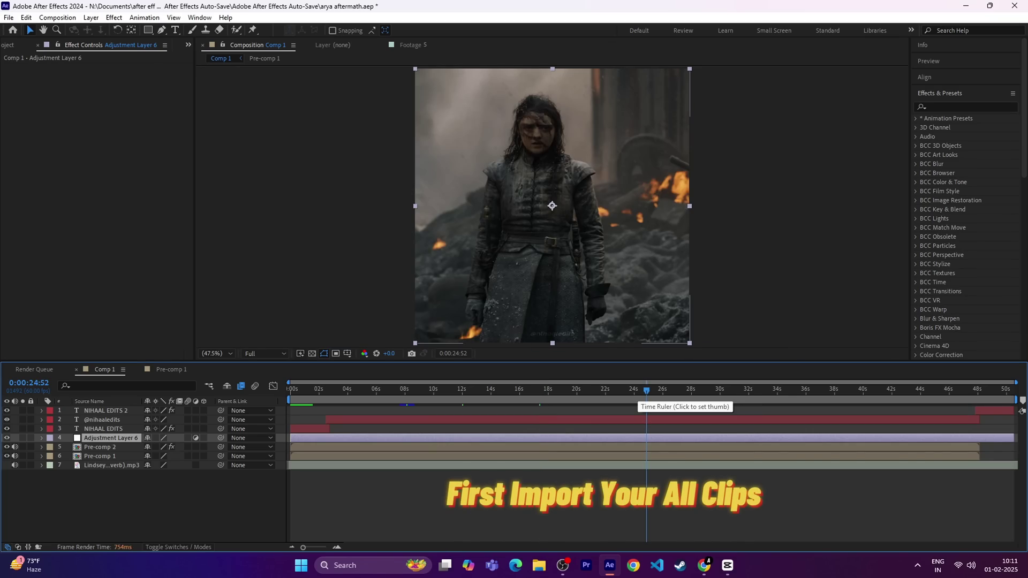
pyautogui.click(448, 389)
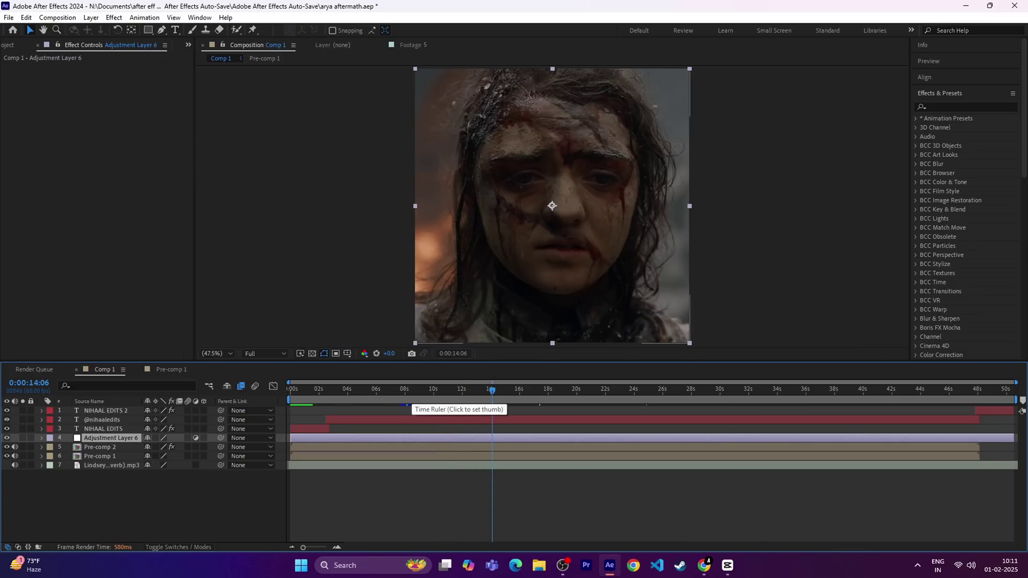
pyautogui.click(411, 391)
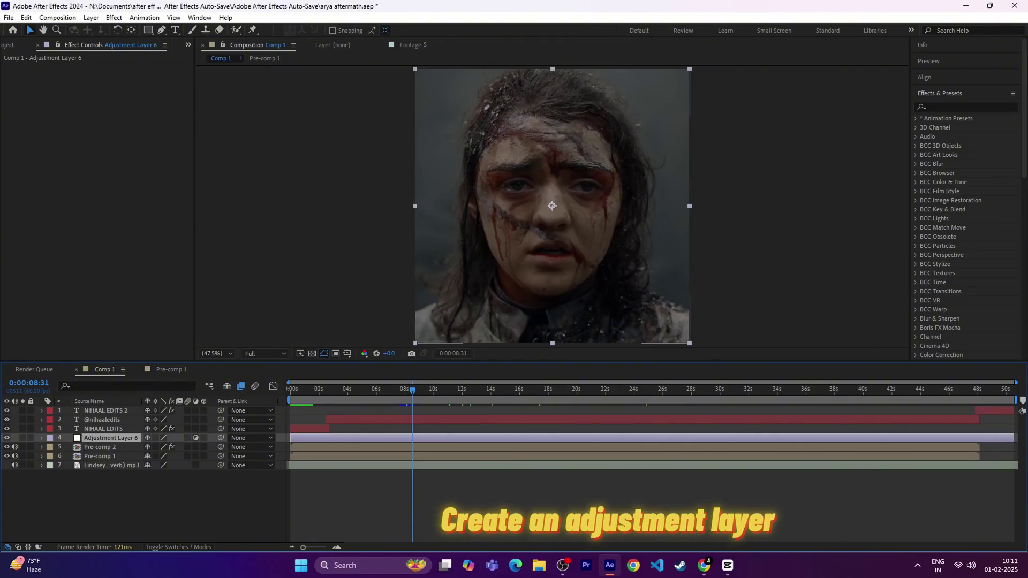
pyautogui.hotkey('ctrl', 'alt', 'y')
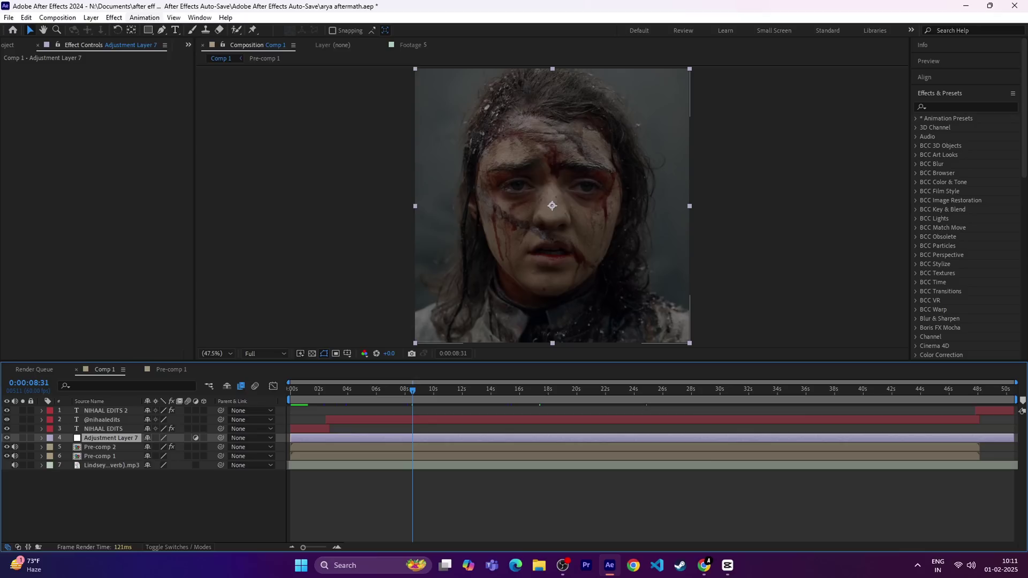
# Step: Apply the 'nihaal bright Premium' animation preset to the adjustment layer
pyautogui.click(145, 17)
pyautogui.click(169, 30)
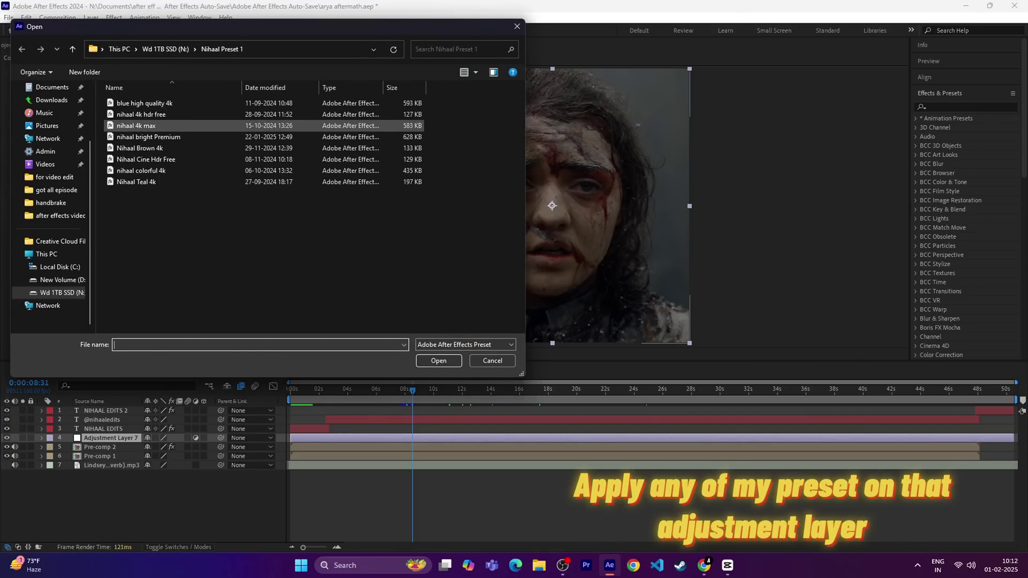
pyautogui.click(149, 137)
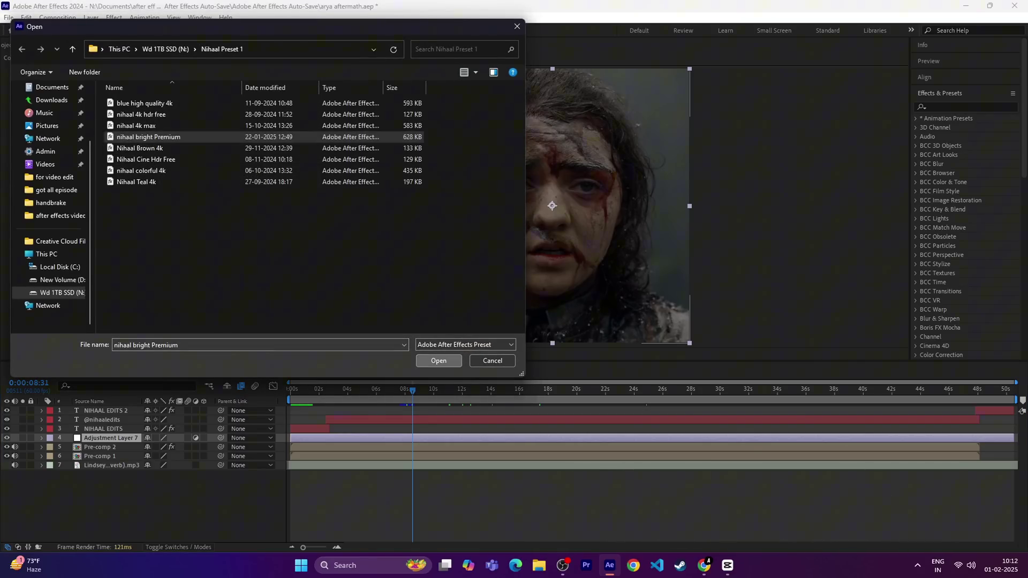
pyautogui.doubleClick(149, 137)
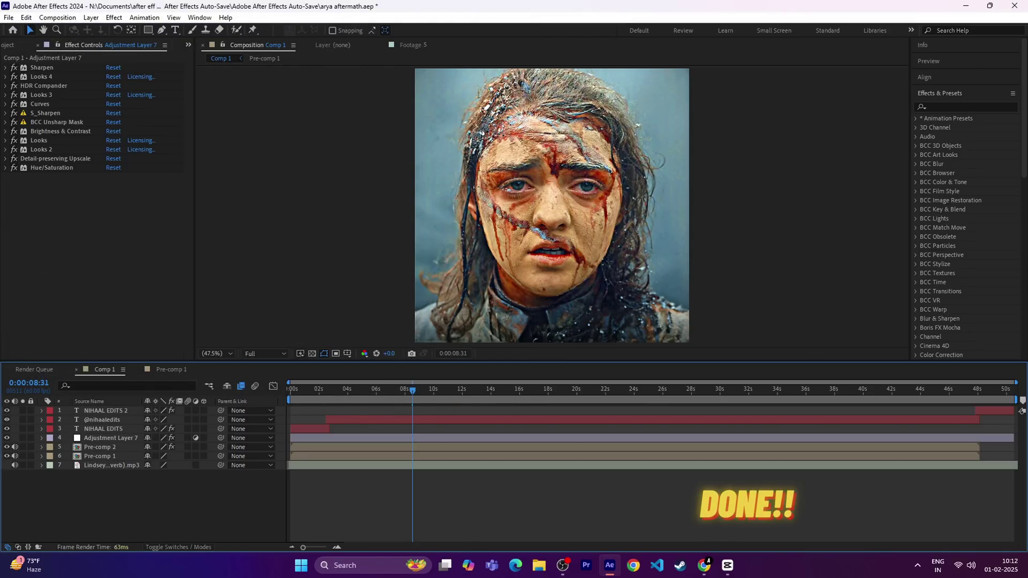
# Step: Scrub the timeline around 12, 18 and 28 seconds to review the grade, including the horse shot
pyautogui.moveTo(400, 390); pyautogui.dragTo(376, 389)
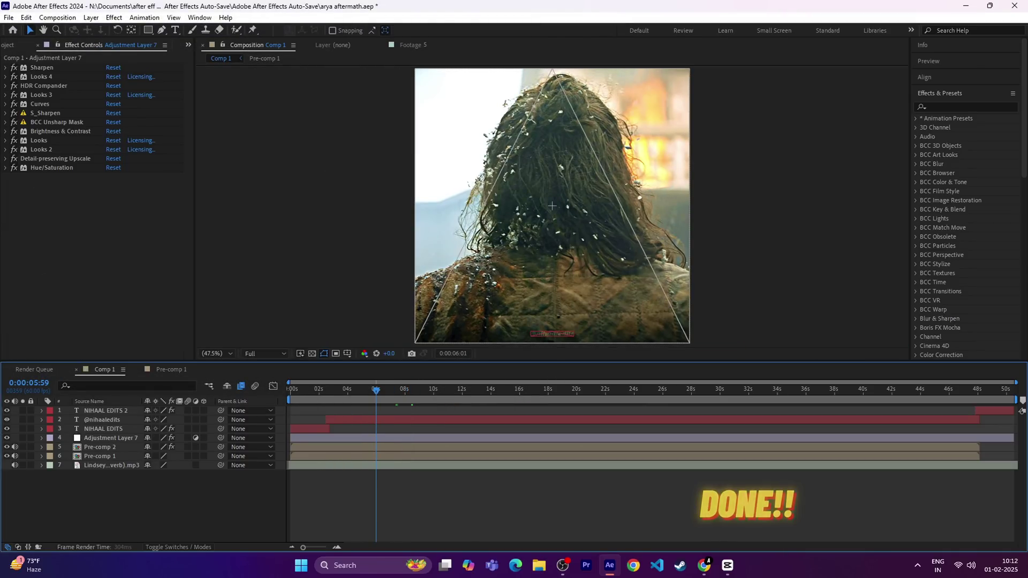
pyautogui.click(461, 389)
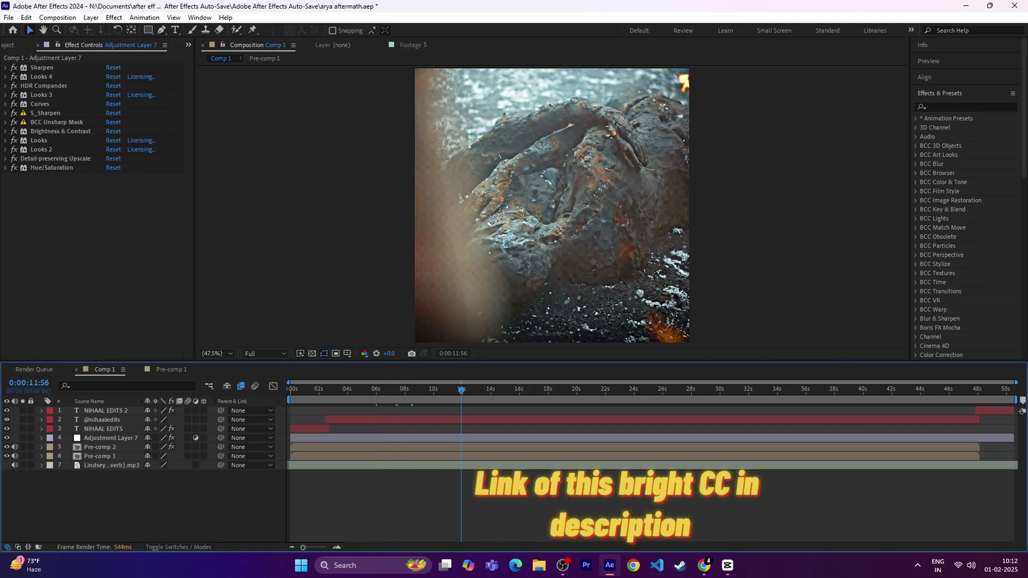
pyautogui.click(730, 390)
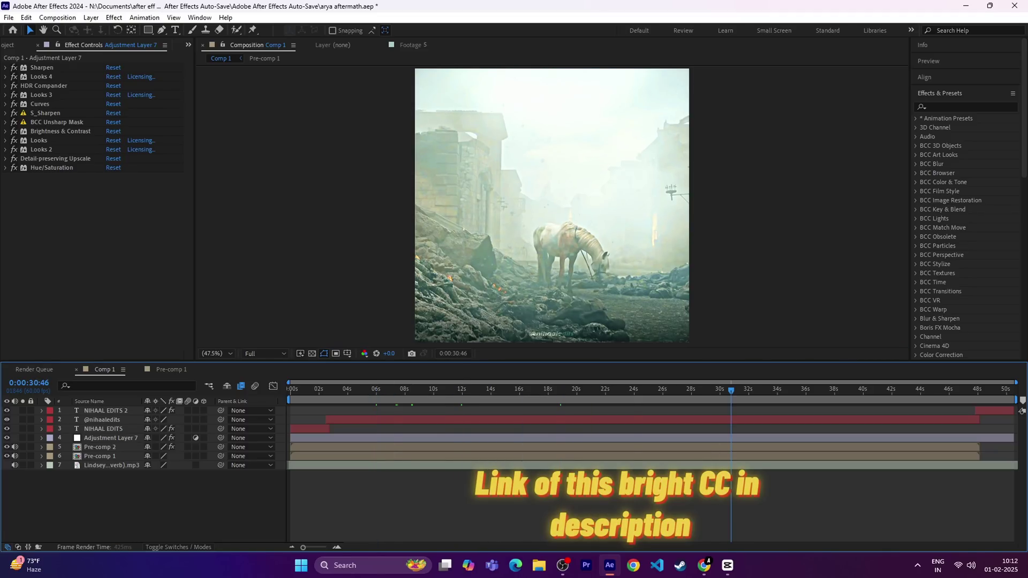
pyautogui.moveTo(727, 390); pyautogui.dragTo(689, 389)
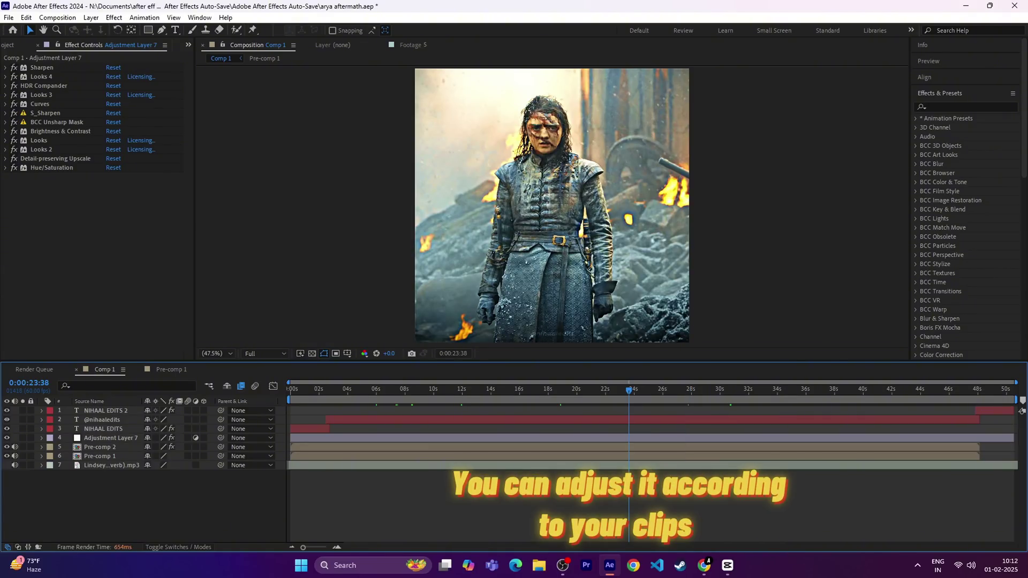
pyautogui.moveTo(595, 390); pyautogui.dragTo(499, 391)
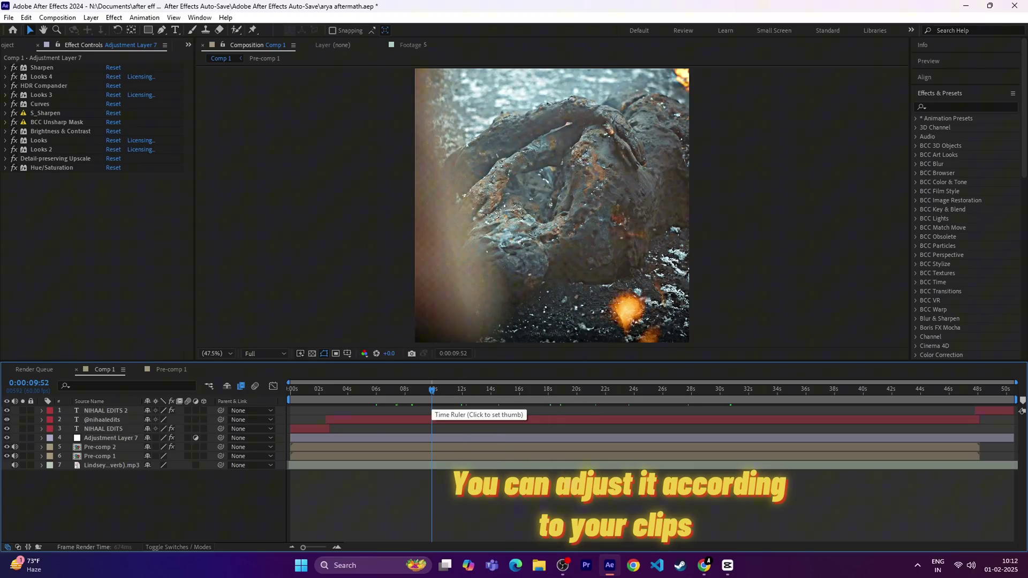
# Step: Queue the composition, set its output format to QuickTime and render it
pyautogui.click(8, 18)
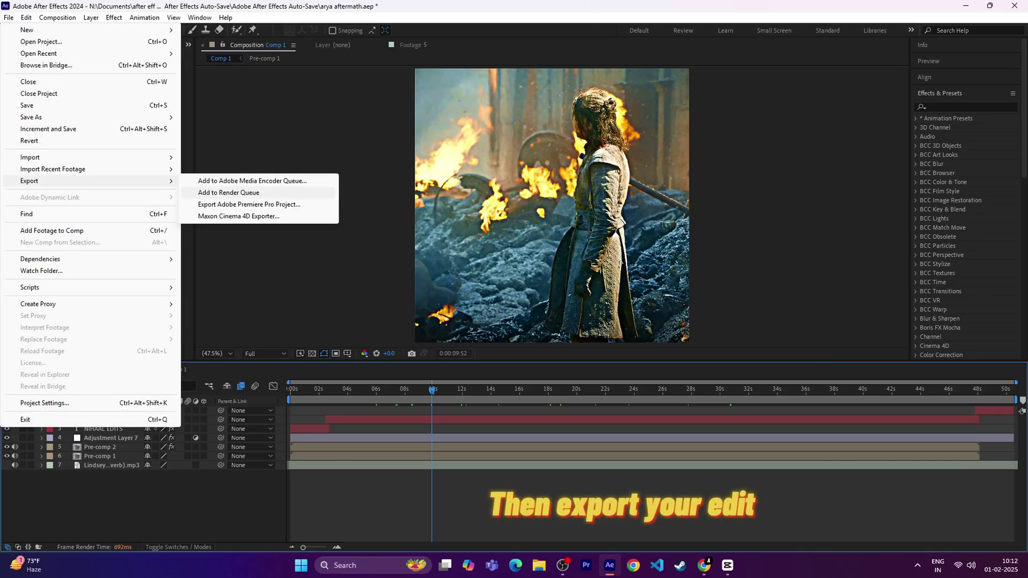
pyautogui.click(227, 193)
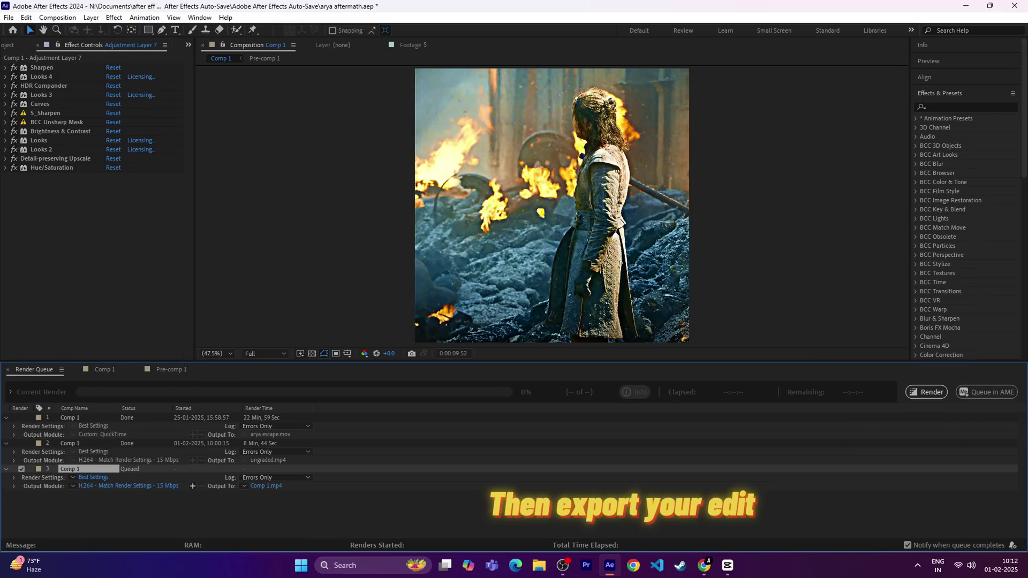
pyautogui.click(145, 486)
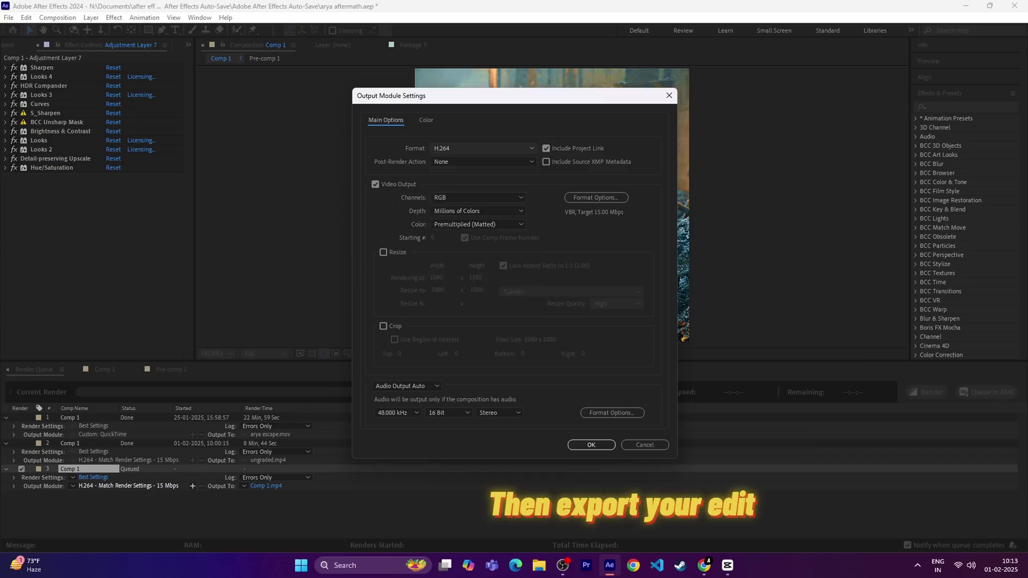
pyautogui.click(482, 147)
pyautogui.click(482, 277)
pyautogui.click(592, 444)
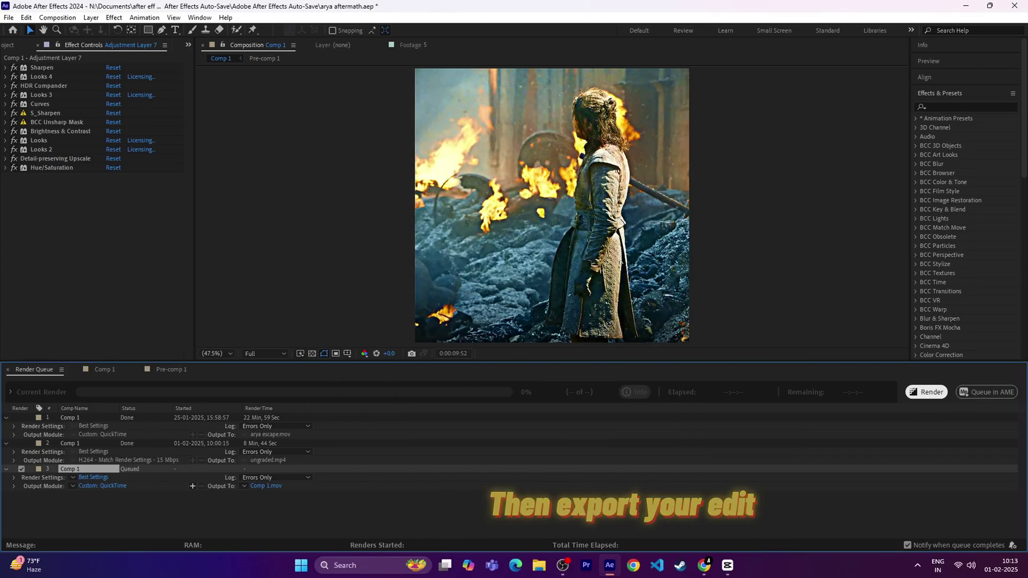
pyautogui.click(926, 392)
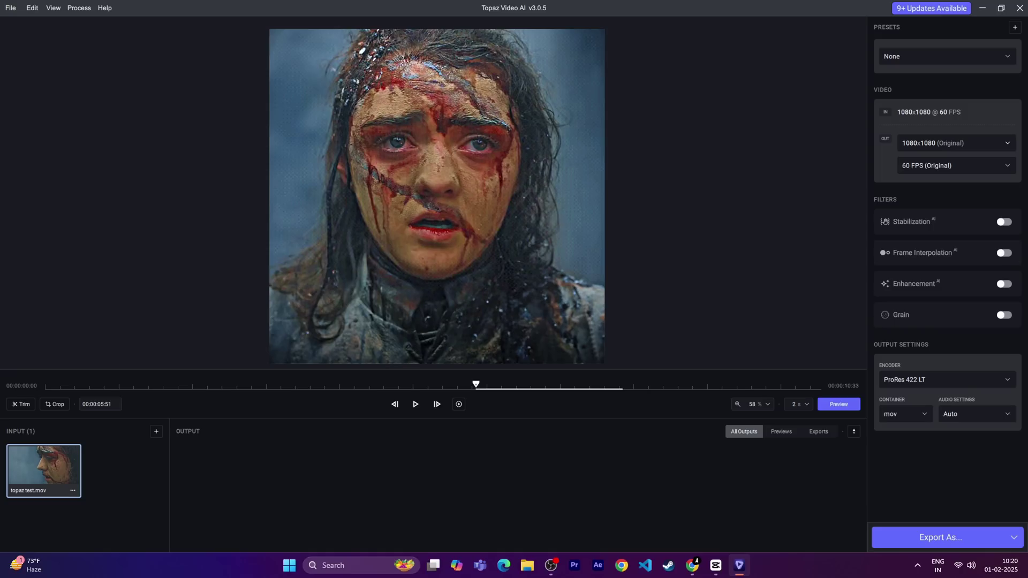
# Step: Set the Topaz output frame rate to 60 FPS
pyautogui.click(947, 56)
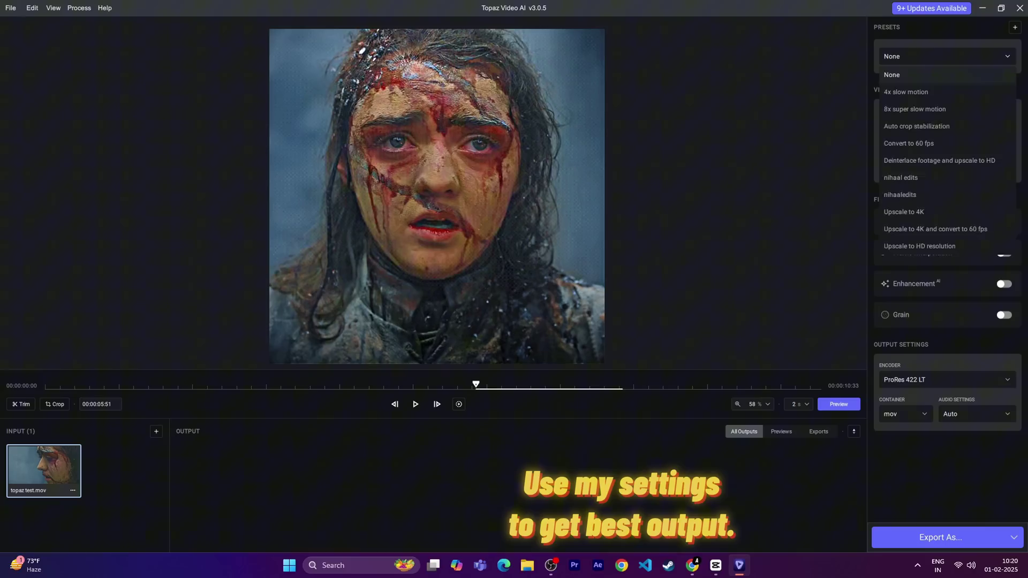
pyautogui.click(954, 143)
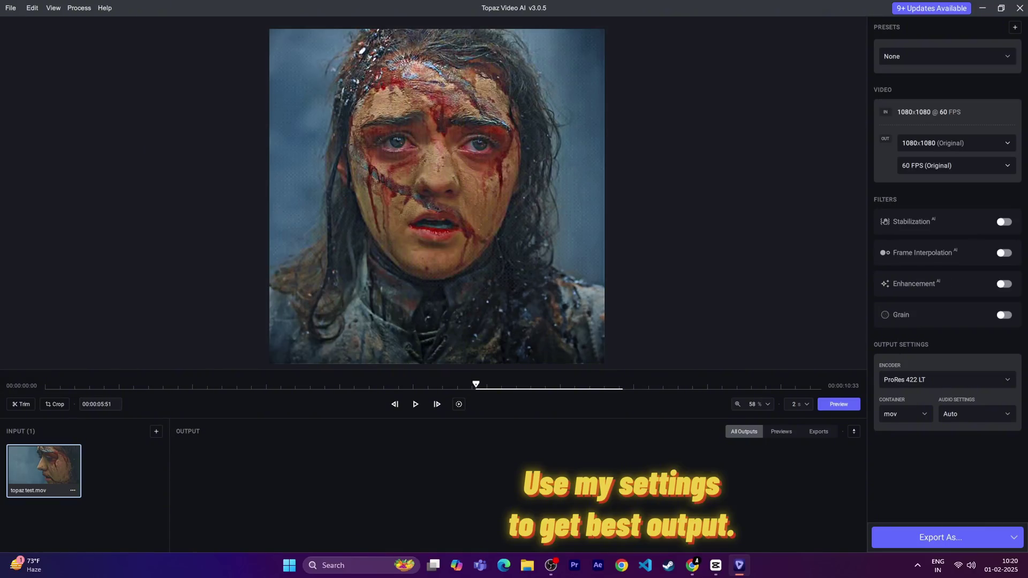
pyautogui.click(954, 165)
pyautogui.click(955, 321)
# Step: Enable Proteus enhancement with manual parameters: compression 95, details 90, sharpen 60, noise 100, dehalo 15, deblur 85
pyautogui.click(1005, 284)
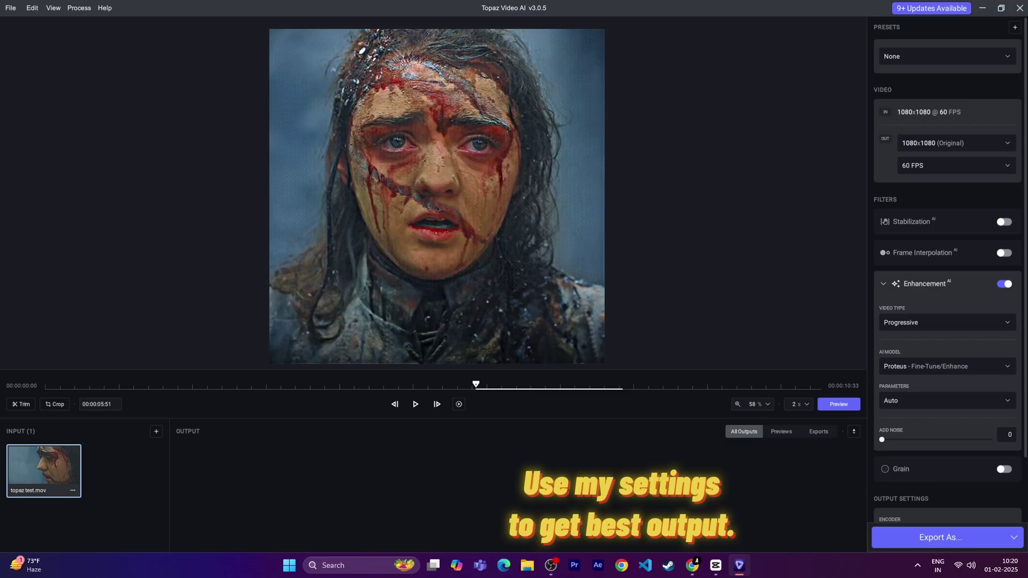
pyautogui.scroll(-2, 947, 281)
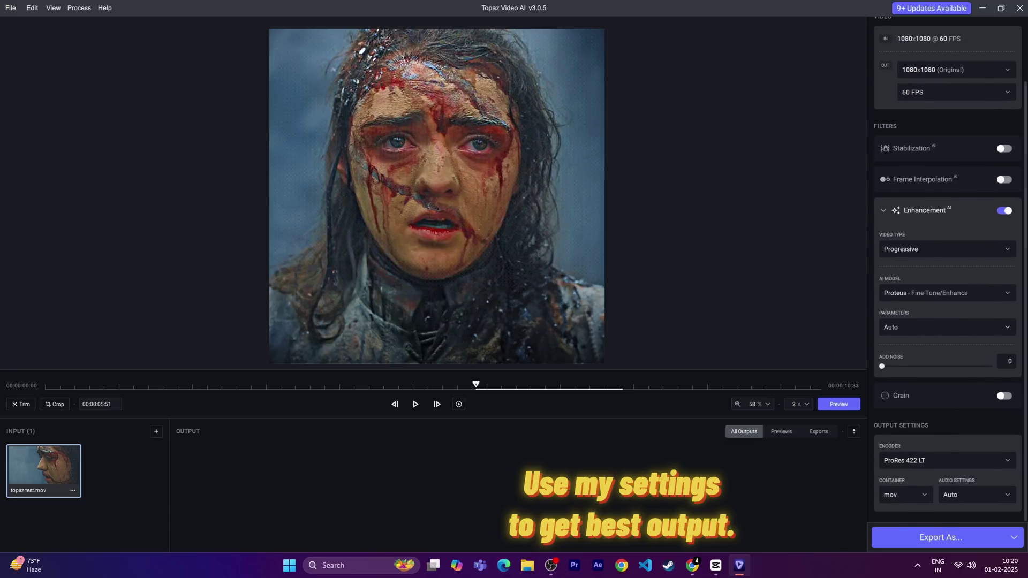
pyautogui.click(948, 327)
pyautogui.click(947, 361)
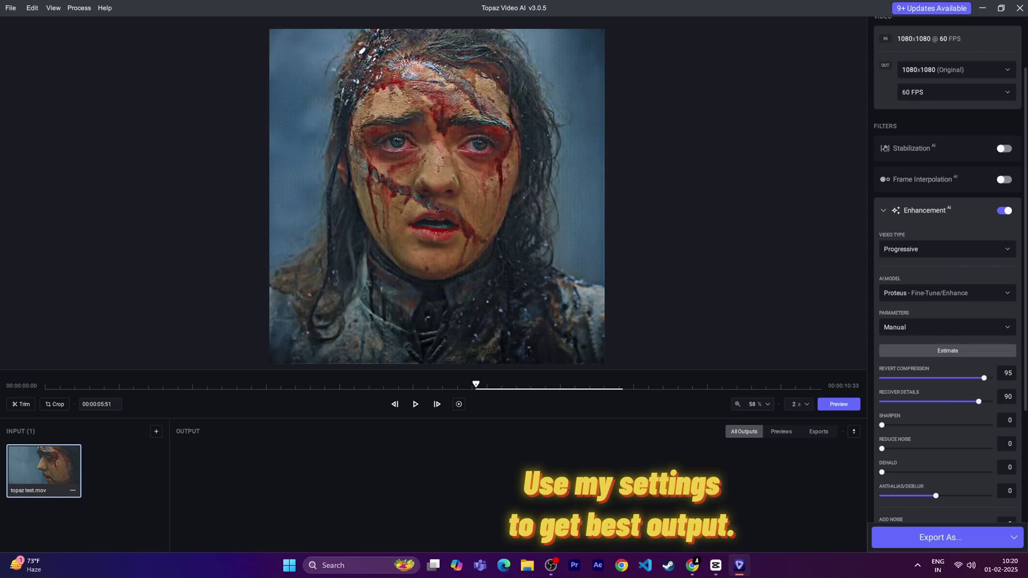
pyautogui.scroll(-3, 948, 322)
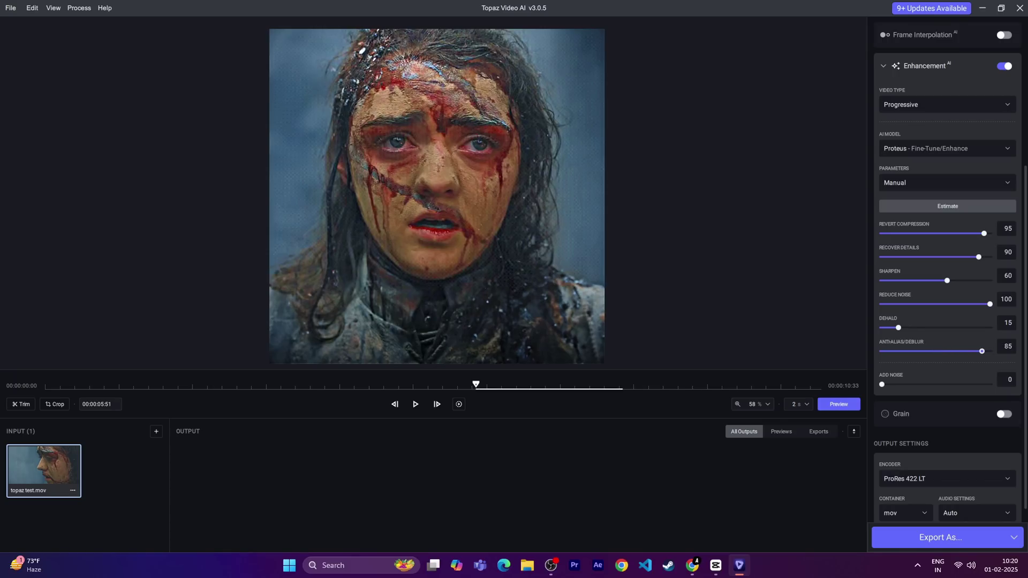
pyautogui.scroll(-1, 948, 466)
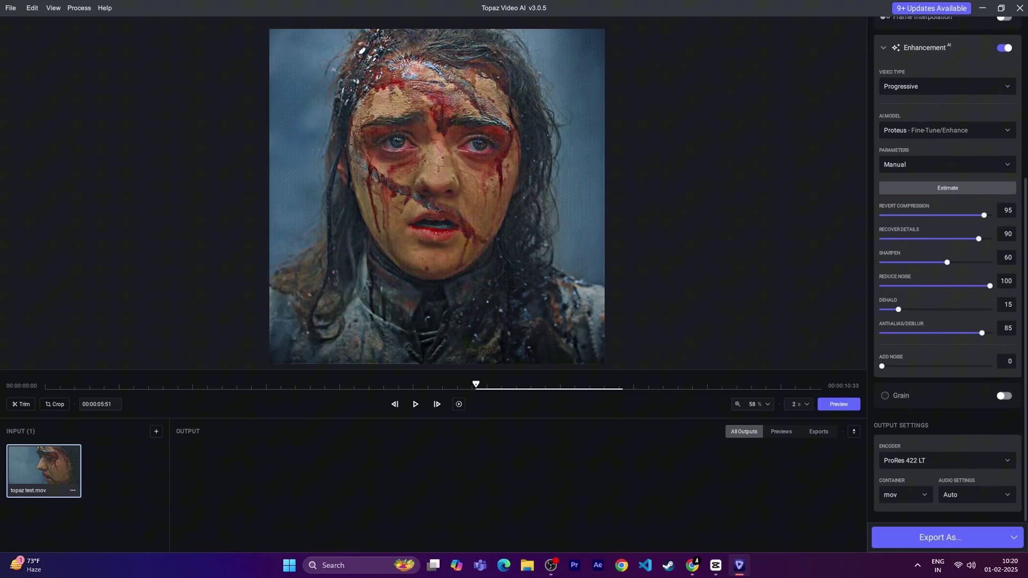
pyautogui.click(948, 460)
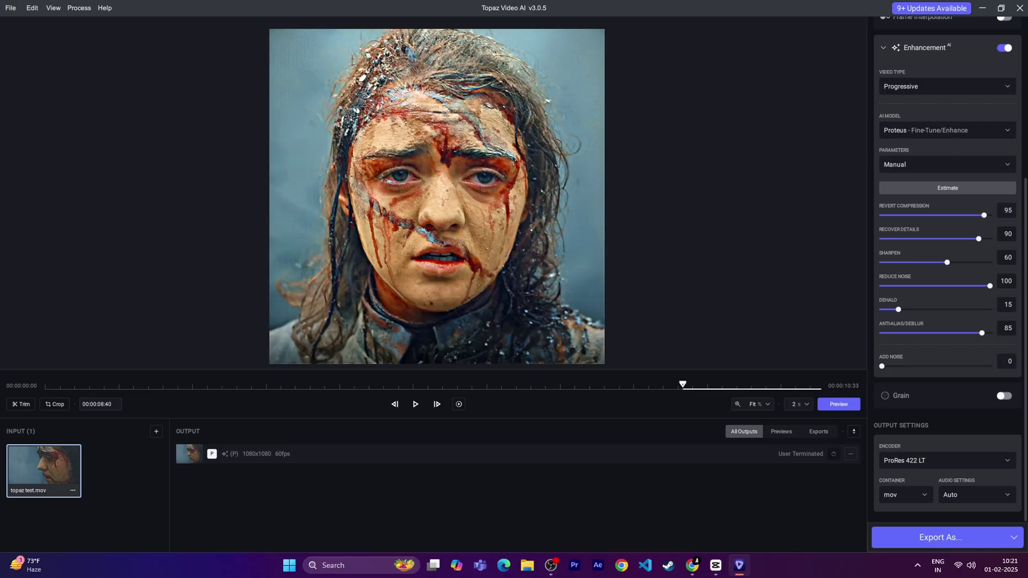
# Step: Generate a side-by-side preview and compare at Fit, 200% and 100% zoom, ending on Fit
pyautogui.click(838, 404)
pyautogui.scroll(5, 218, 193)
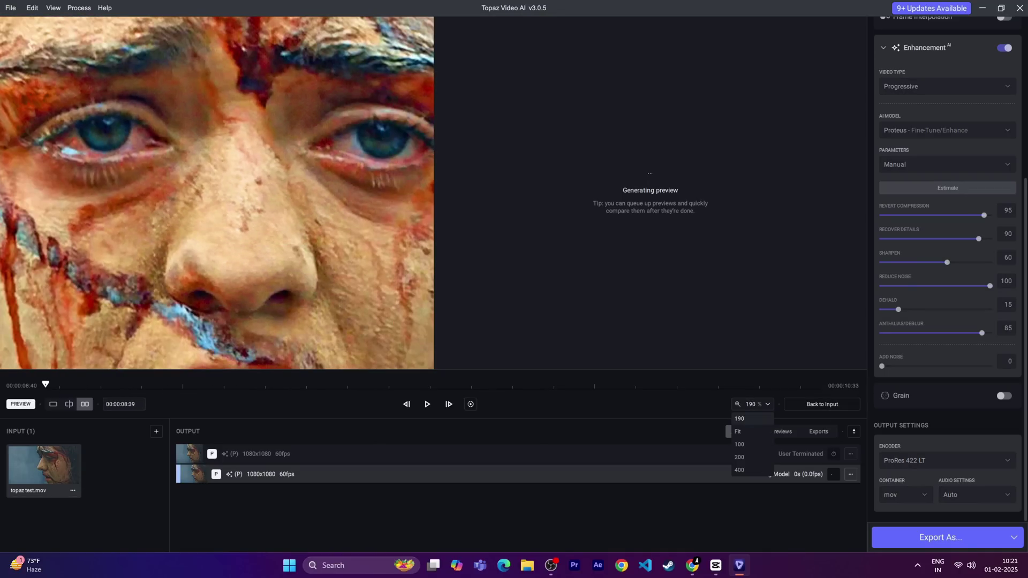
pyautogui.click(739, 431)
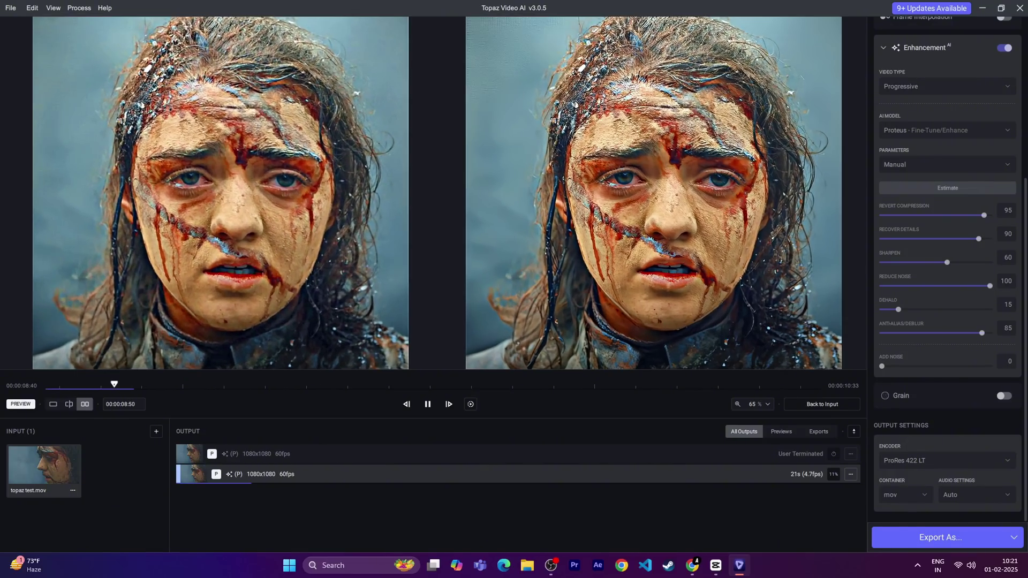
pyautogui.scroll(2, 434, 194)
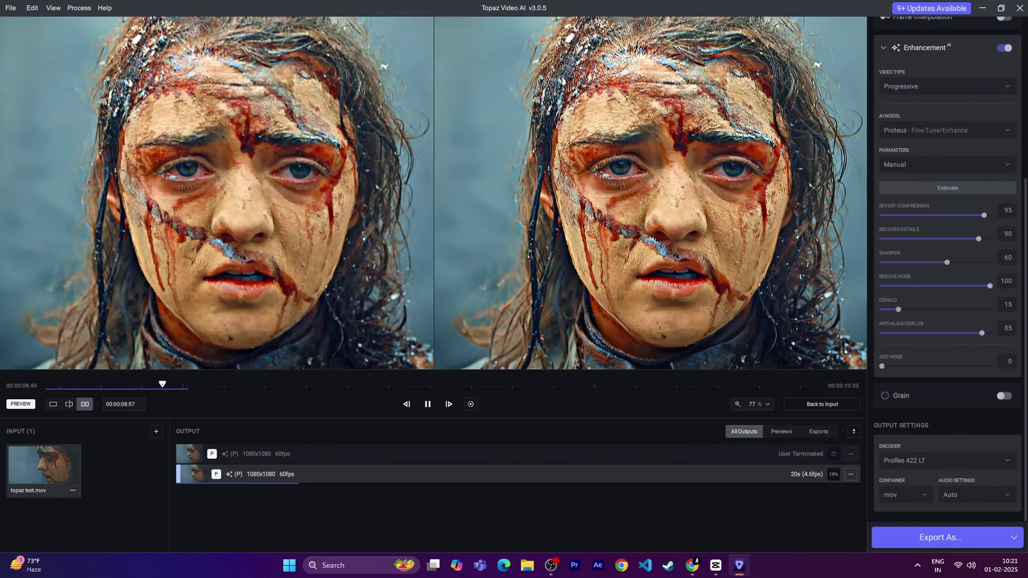
pyautogui.scroll(-1, 434, 193)
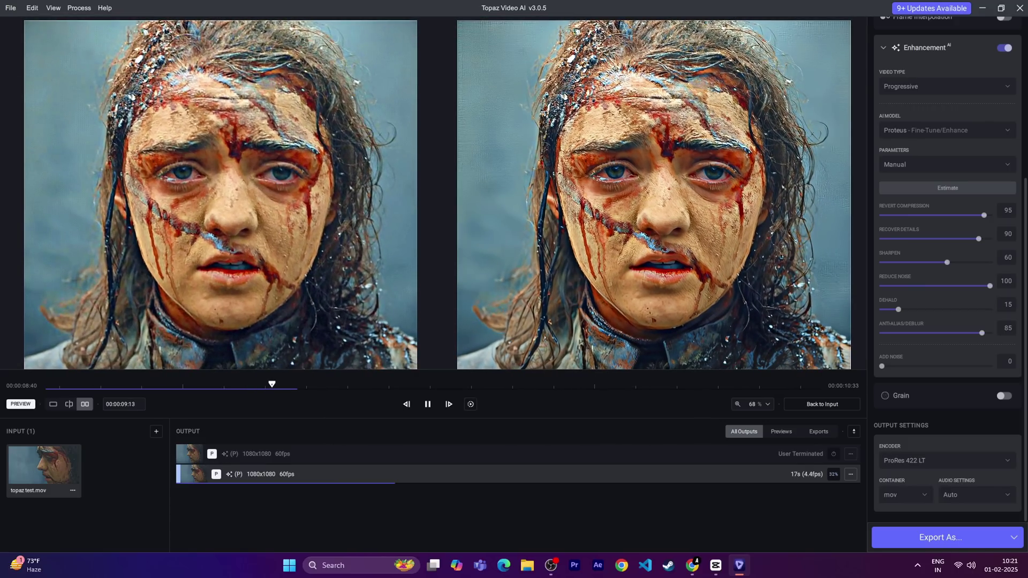
pyautogui.scroll(3, 434, 193)
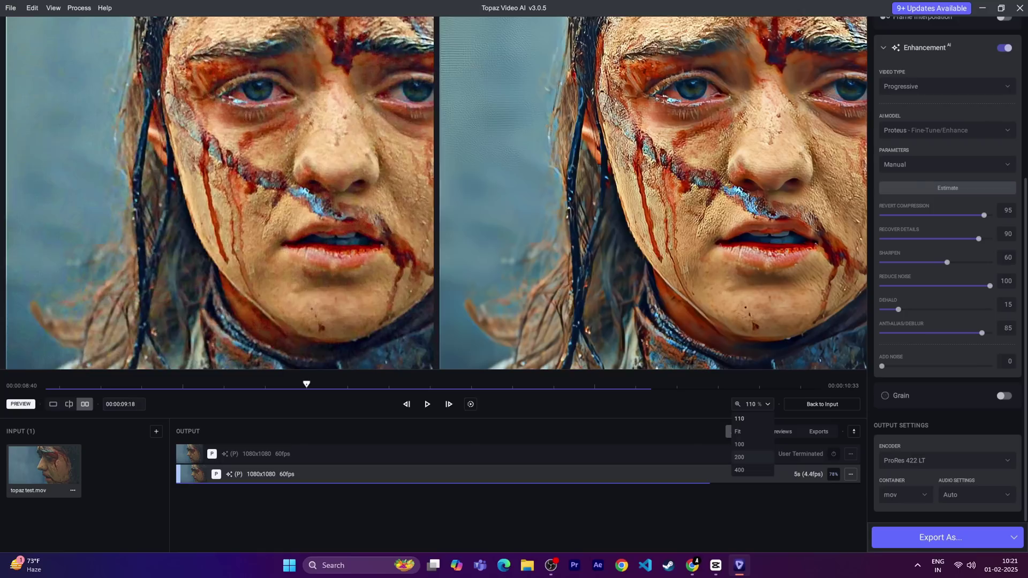
pyautogui.click(739, 457)
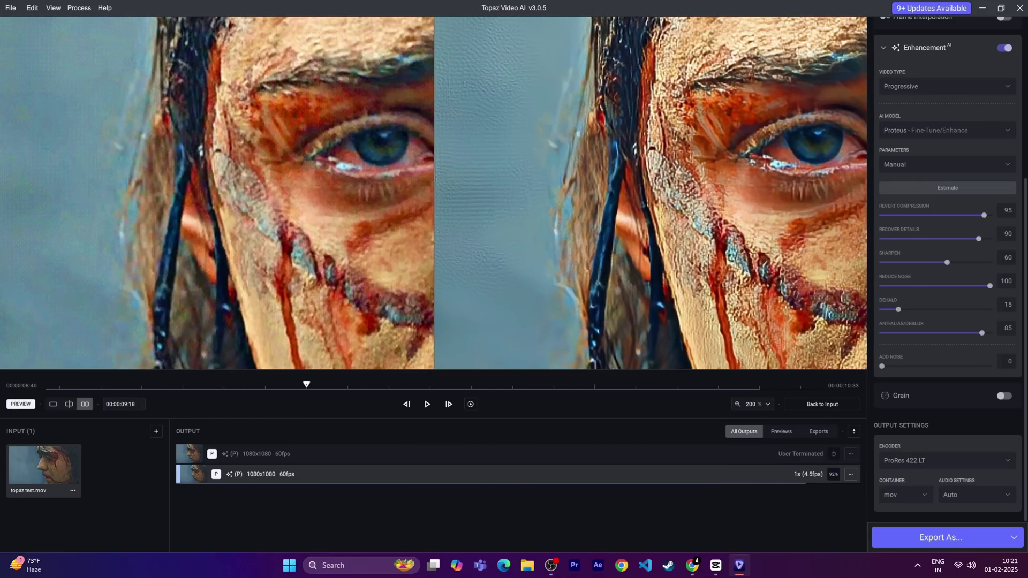
pyautogui.click(739, 431)
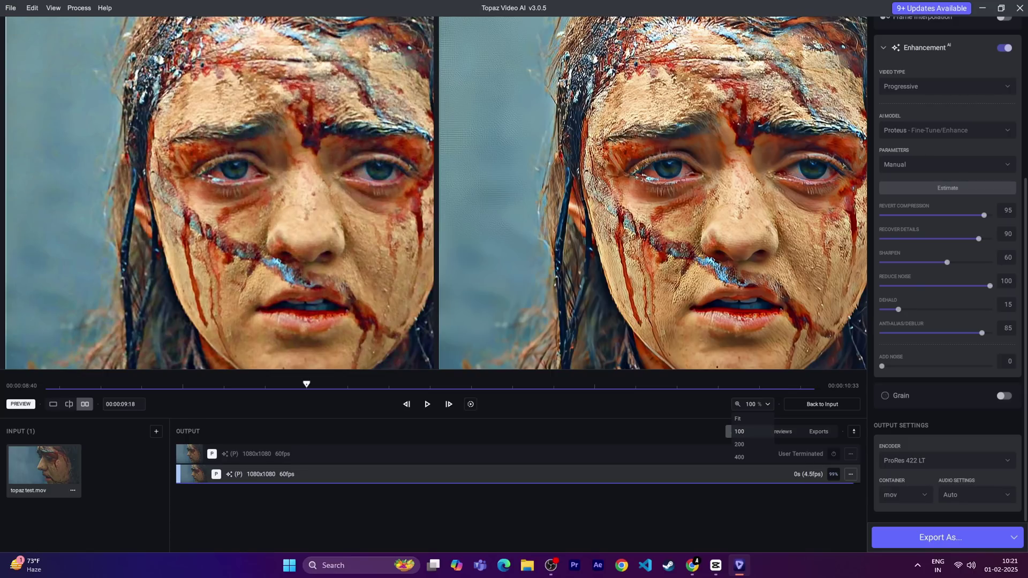
pyautogui.click(737, 419)
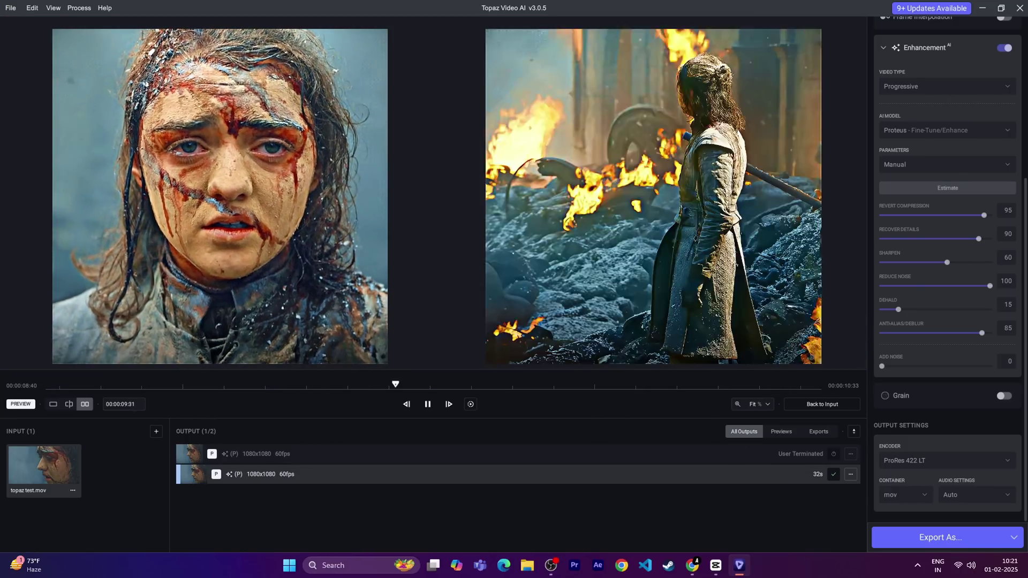